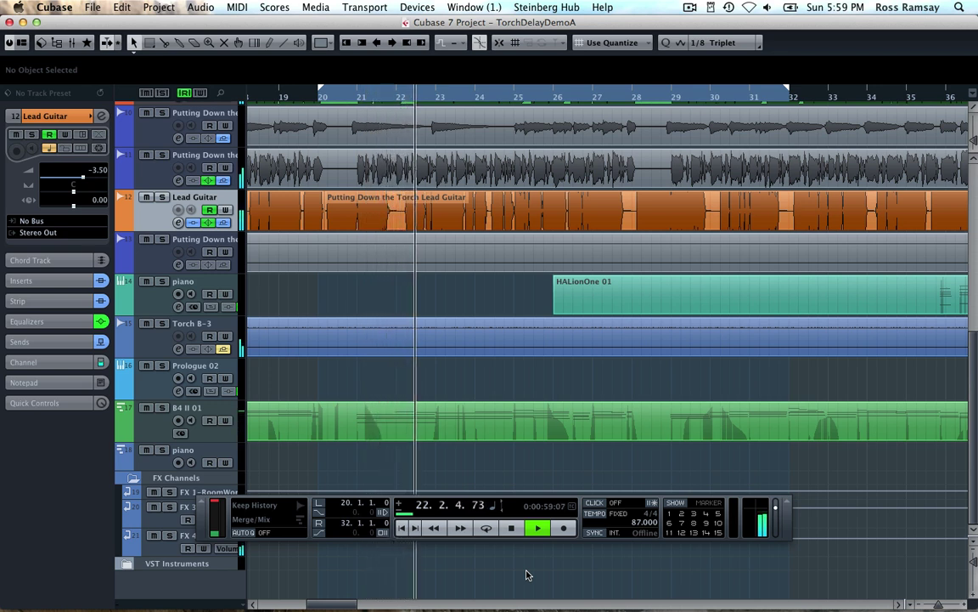
# Step: Stop playback of the TorchDelayDemoA project near bar 22
pyautogui.press('space')
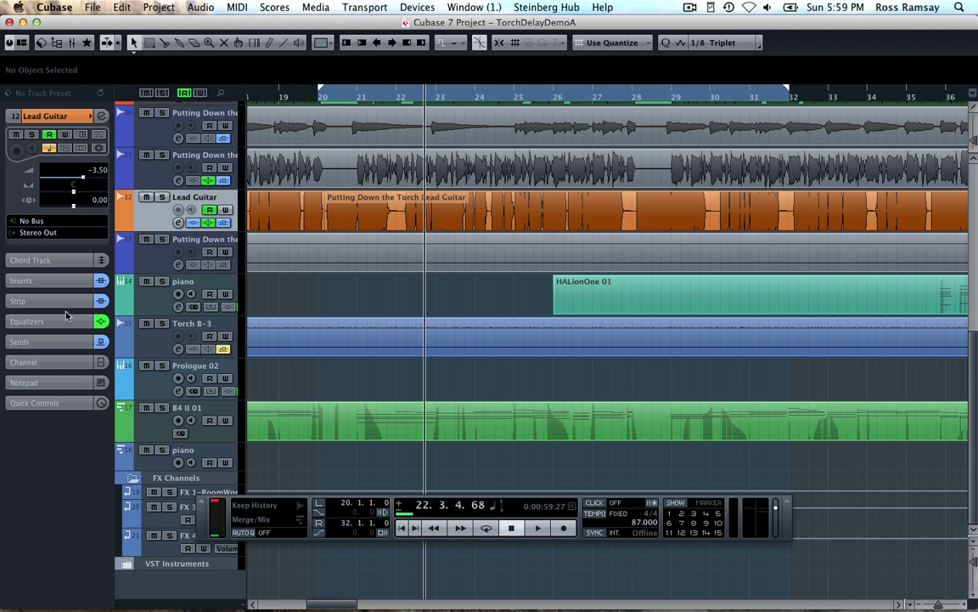
# Step: Add a Steinberg StereoDelay FX channel fed by Lead Guitar's empty send 2
pyautogui.click(50, 343)
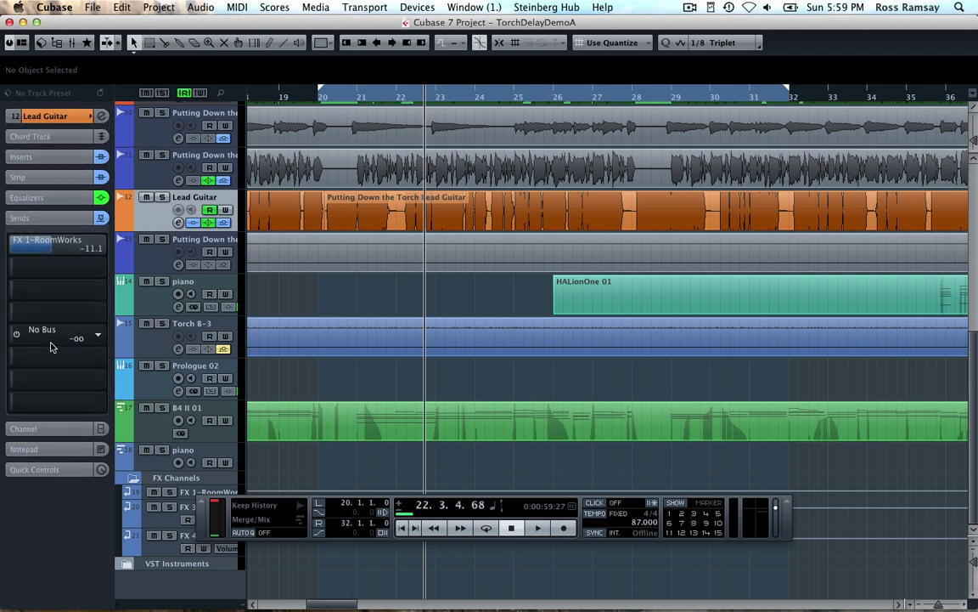
pyautogui.moveTo(50, 345); pyautogui.dragTo(50, 266)
pyautogui.rightClick(50, 266)
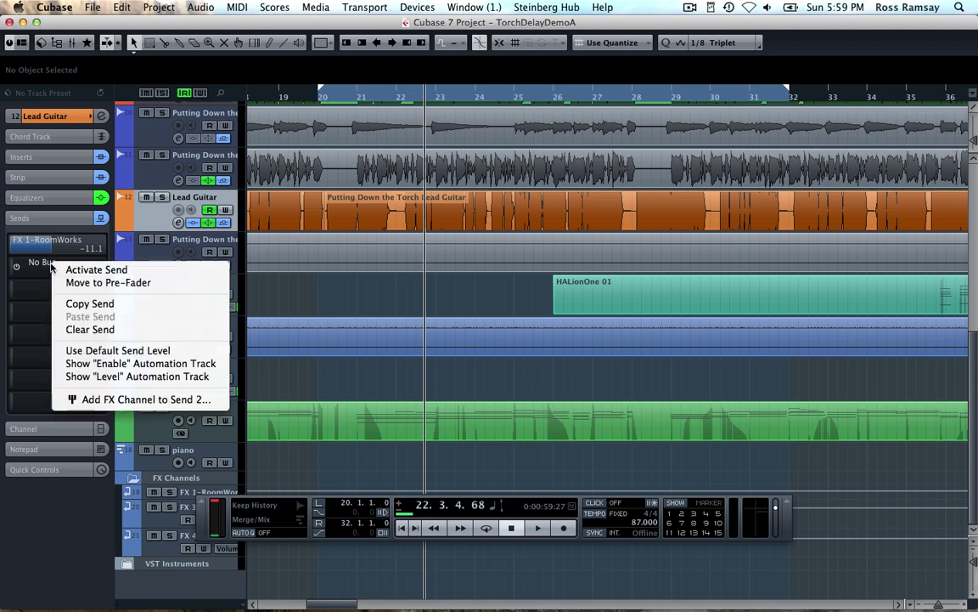
pyautogui.click(119, 399)
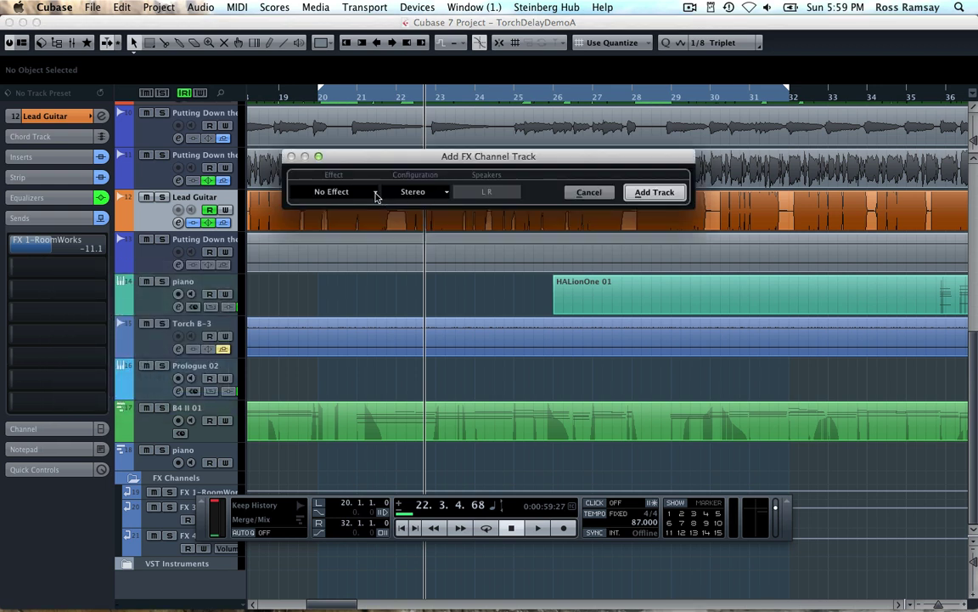
pyautogui.click(376, 193)
pyautogui.click(307, 282)
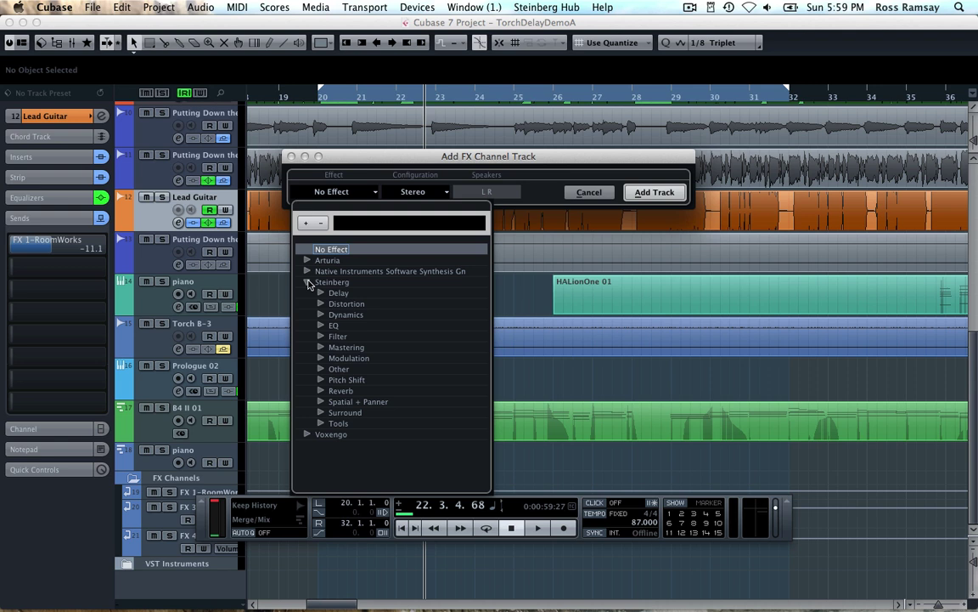
pyautogui.click(321, 293)
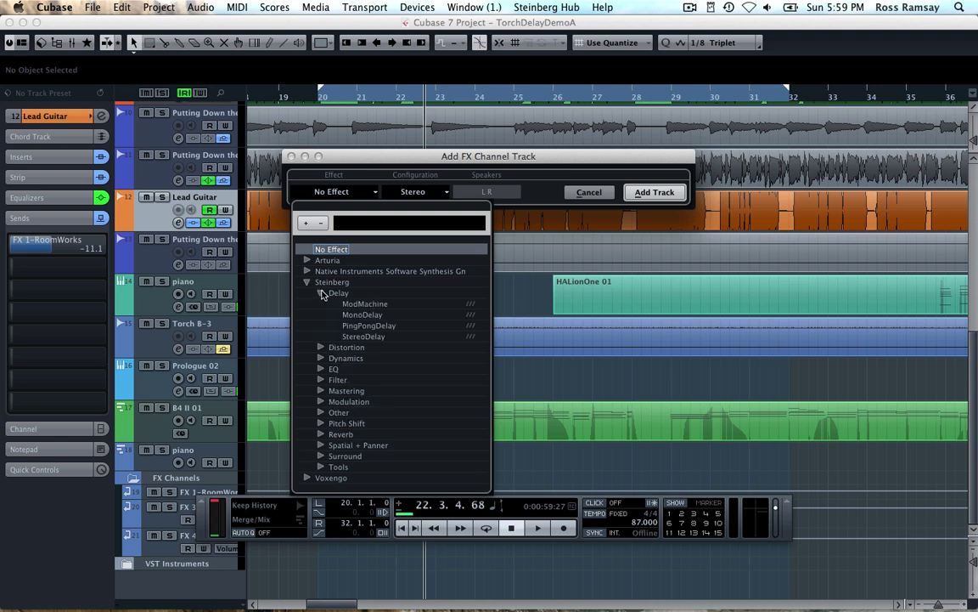
pyautogui.click(377, 337)
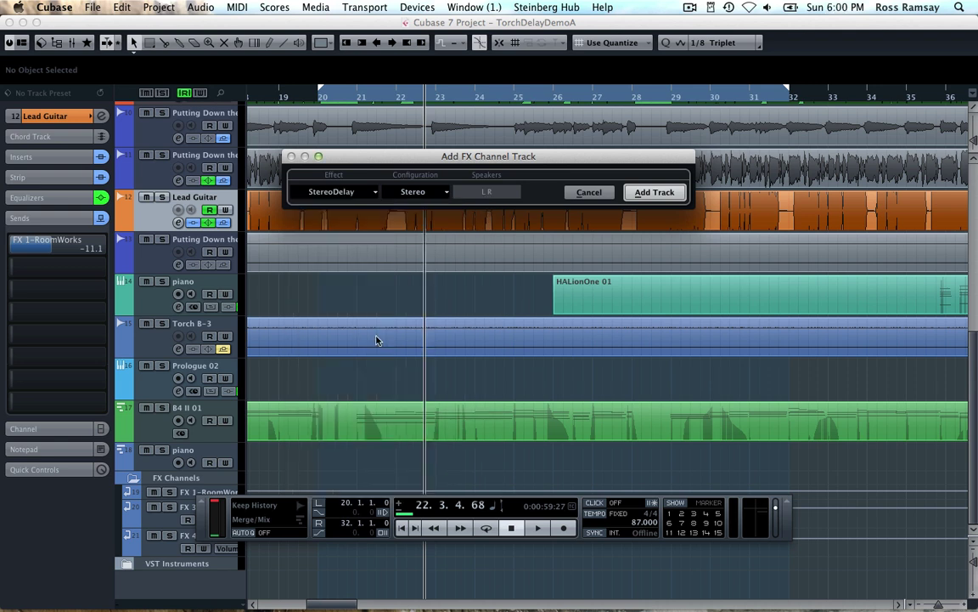
pyautogui.click(653, 192)
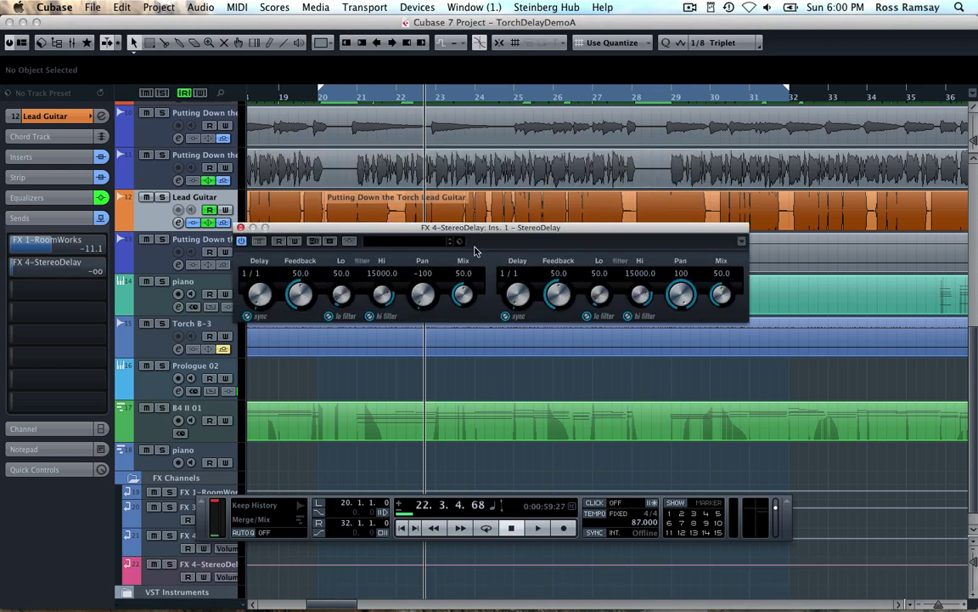
# Step: Load the Guitar Answer preset into the StereoDelay
pyautogui.click(460, 242)
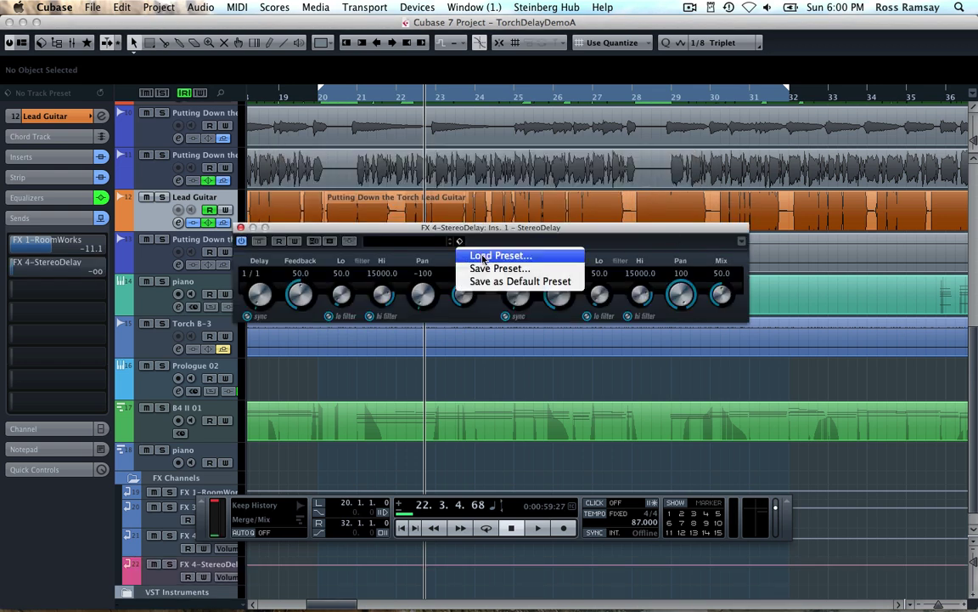
pyautogui.click(483, 257)
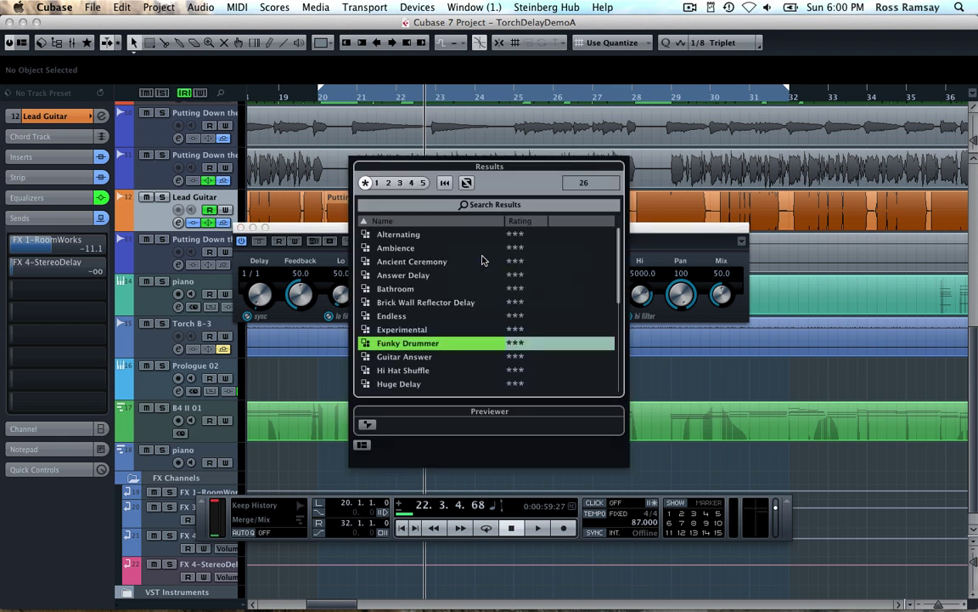
pyautogui.click(423, 360)
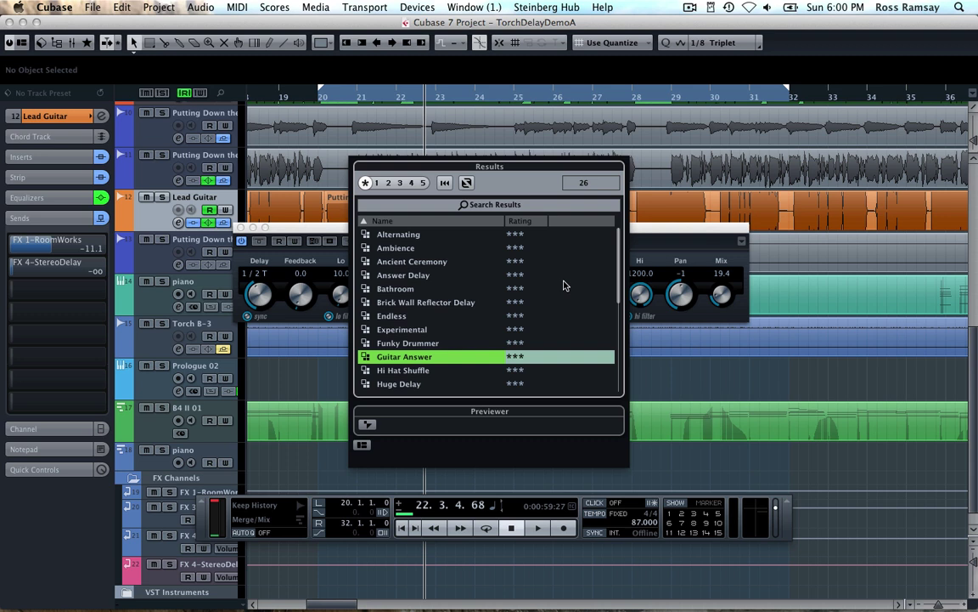
pyautogui.click(656, 238)
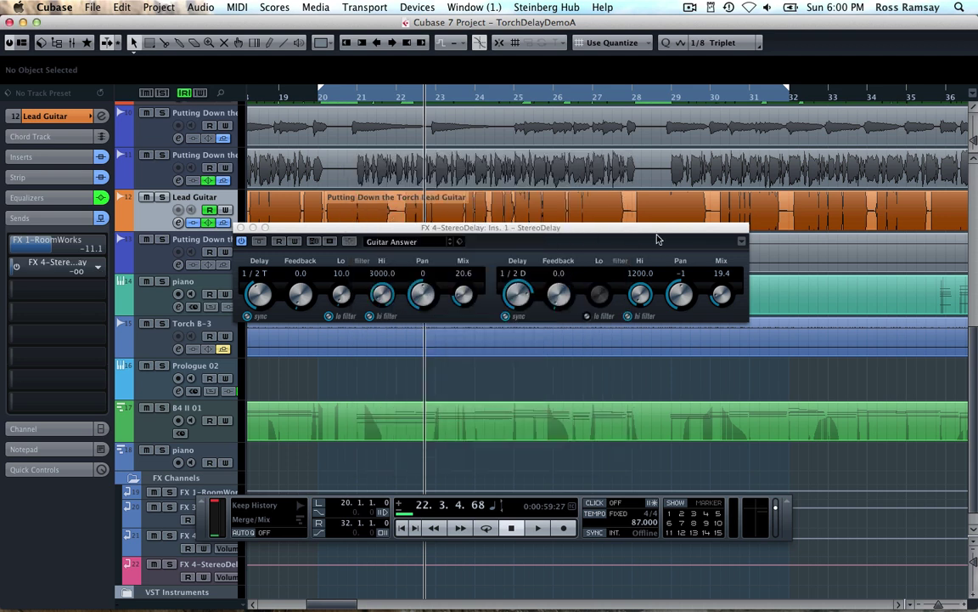
# Step: Set both delay Mix values to 100 and pan the delays apart to -37 and 35
pyautogui.moveTo(463, 305); pyautogui.dragTo(463, 255)
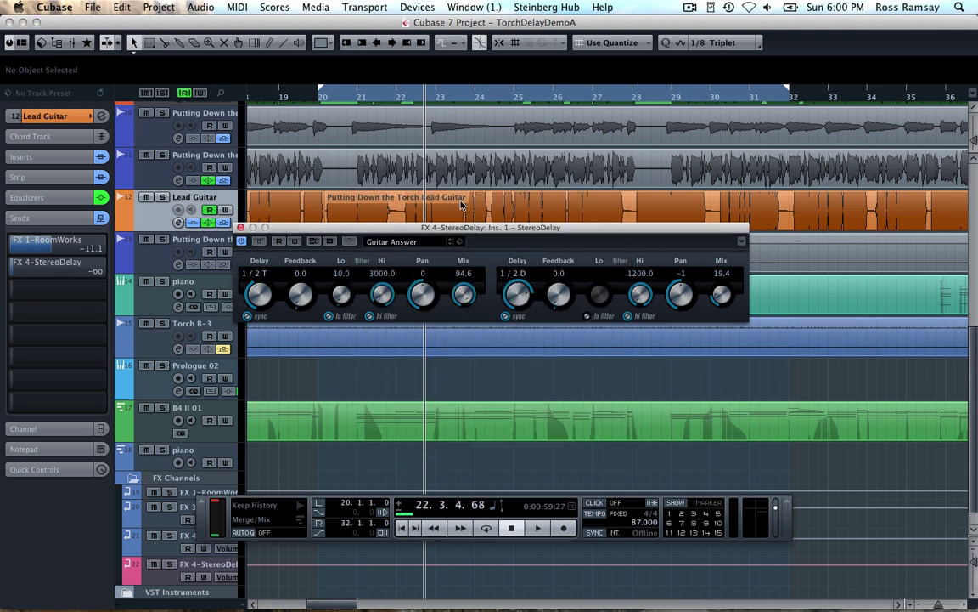
pyautogui.moveTo(722, 295); pyautogui.dragTo(721, 255)
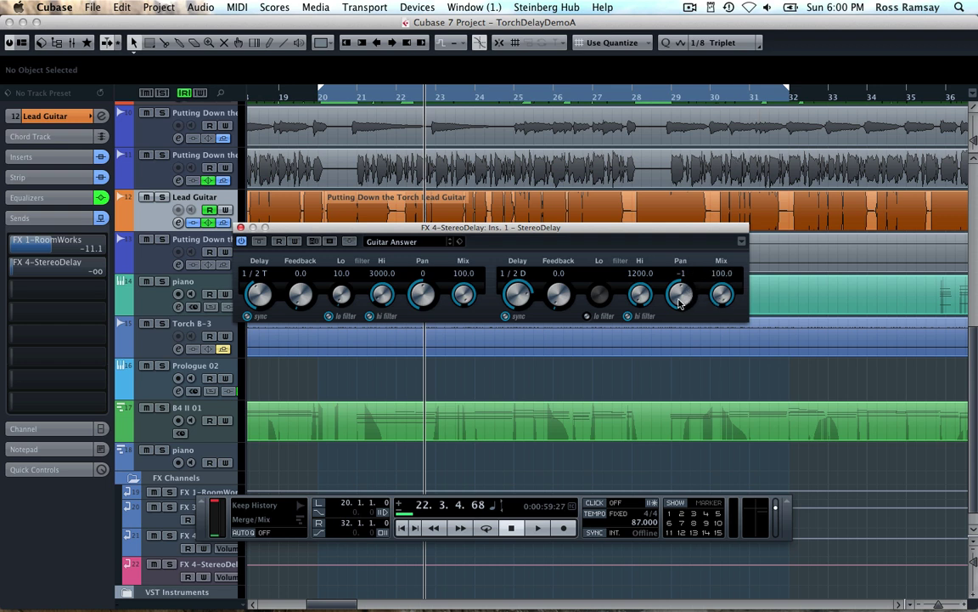
pyautogui.moveTo(677, 297)
pyautogui.mouseDown()
pyautogui.moveTo(676, 272)
pyautogui.moveTo(609, 247)
pyautogui.mouseUp()
pyautogui.moveTo(422, 294); pyautogui.dragTo(423, 320)
# Step: During playback, enable the FX 4-StereoDelay send at -2.98 and solo Lead Guitar
pyautogui.click(240, 228)
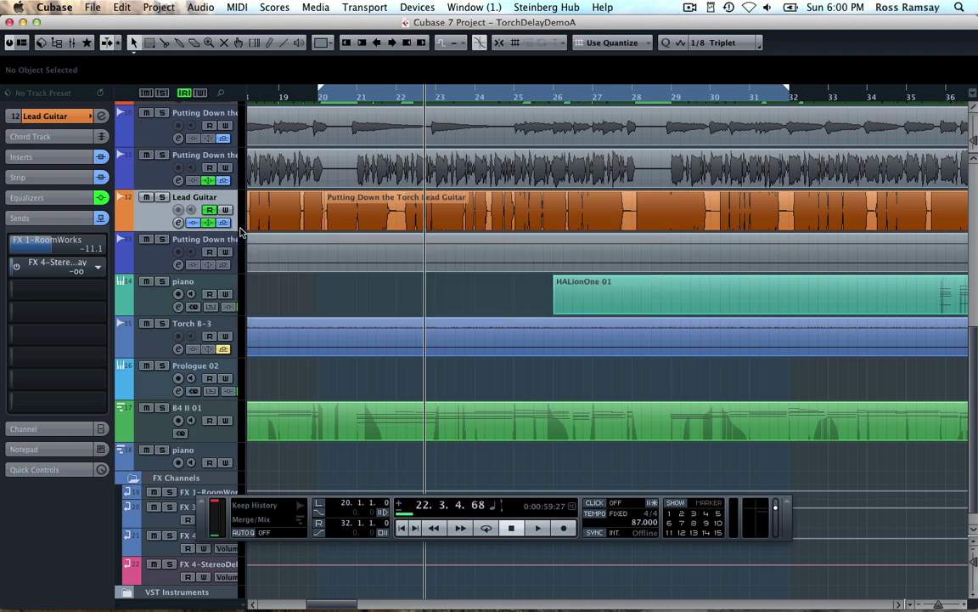
pyautogui.press('space')
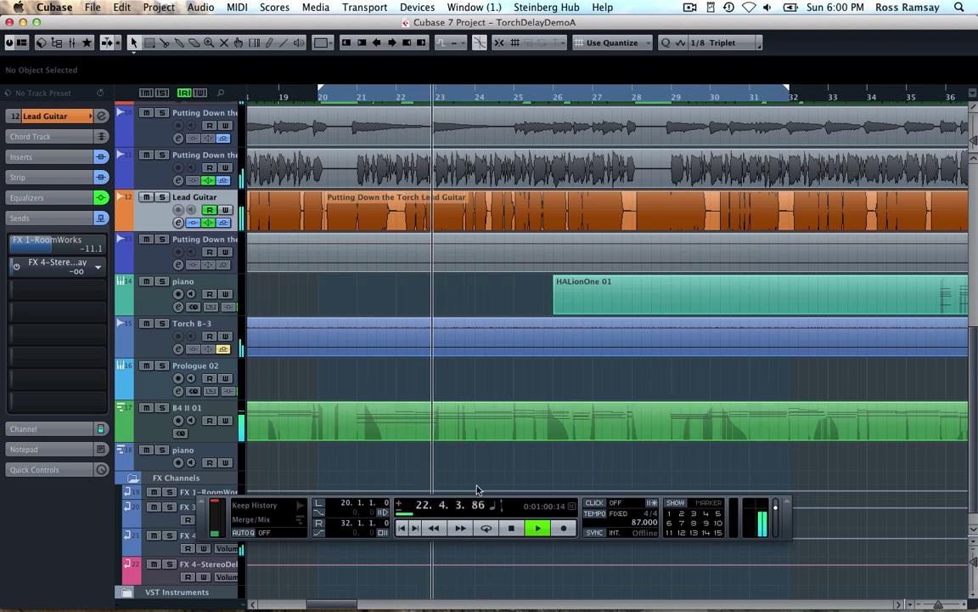
pyautogui.click(22, 265)
pyautogui.moveTo(22, 265); pyautogui.dragTo(79, 266)
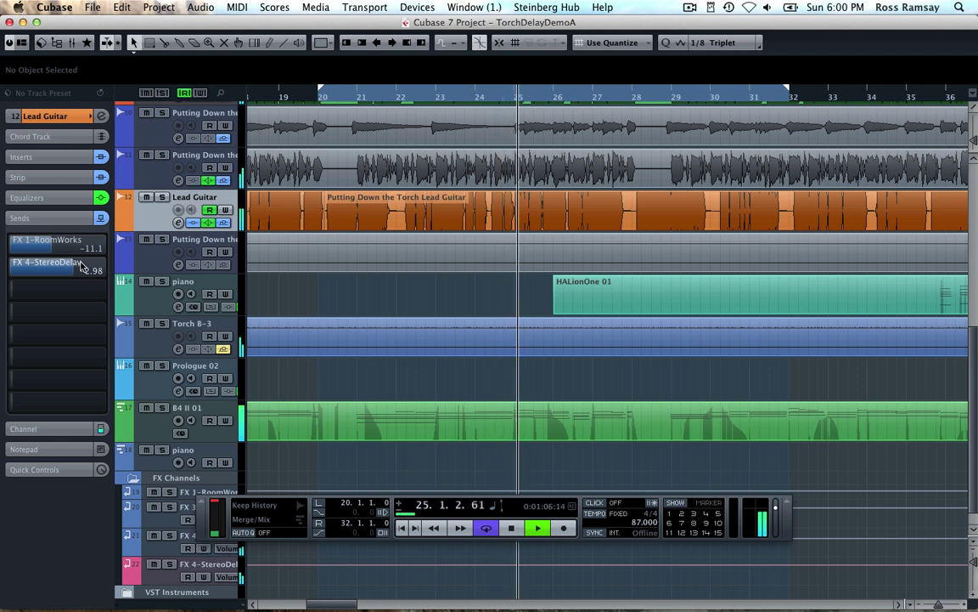
pyautogui.click(162, 197)
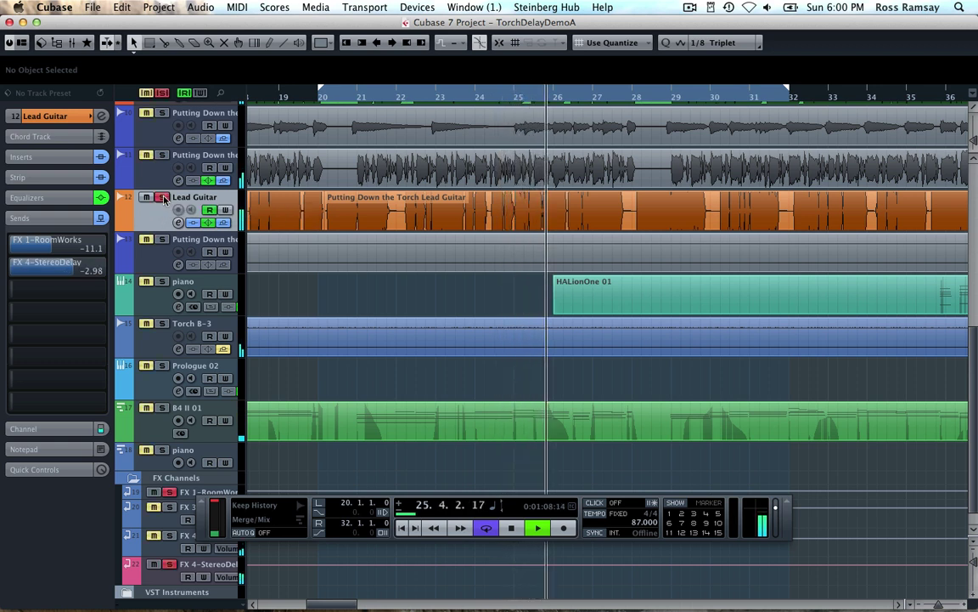
pyautogui.press('space')
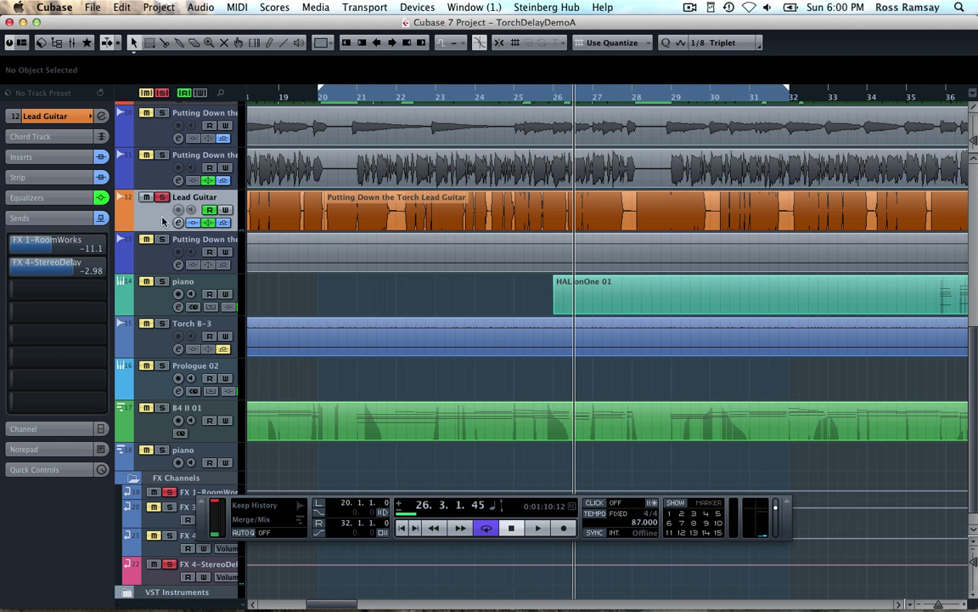
# Step: Activate the side-chain input in the send's StereoDelay effect editor
pyautogui.rightClick(57, 265)
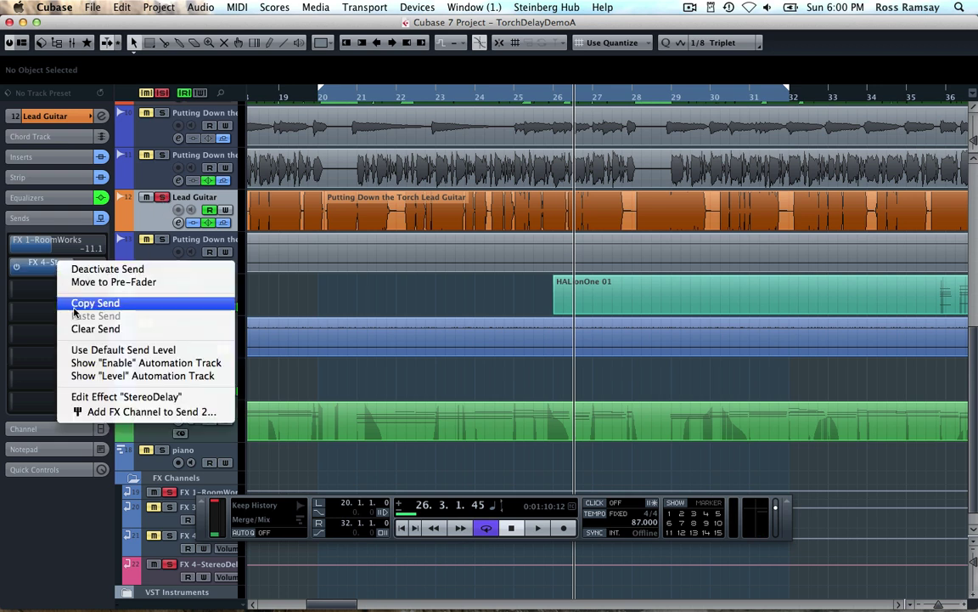
pyautogui.click(98, 397)
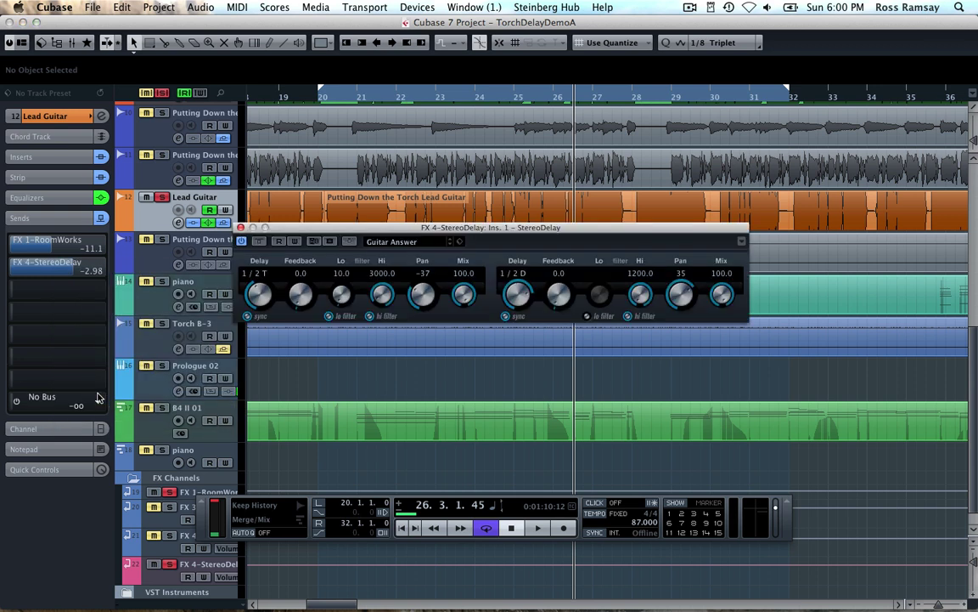
pyautogui.click(349, 243)
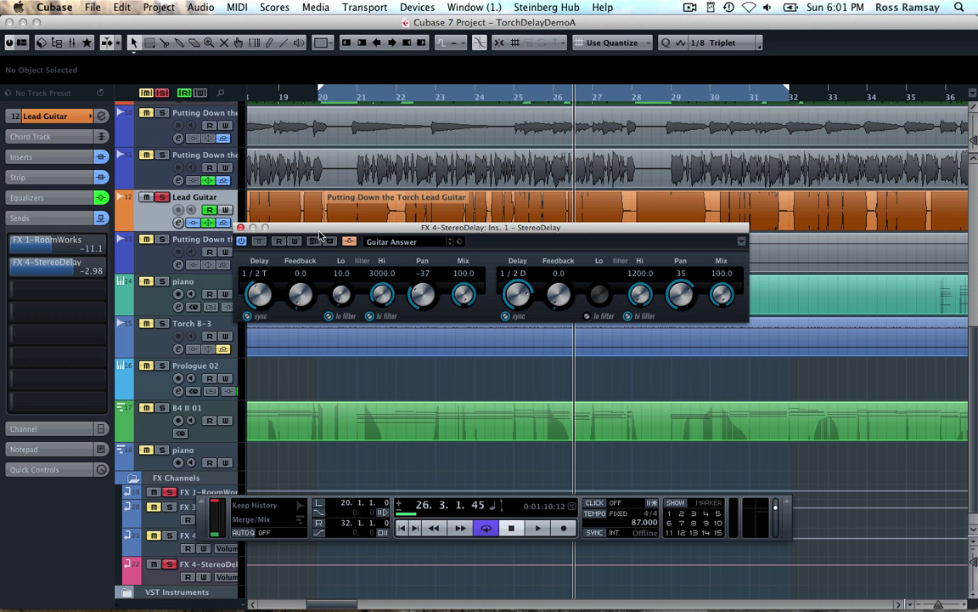
pyautogui.click(242, 230)
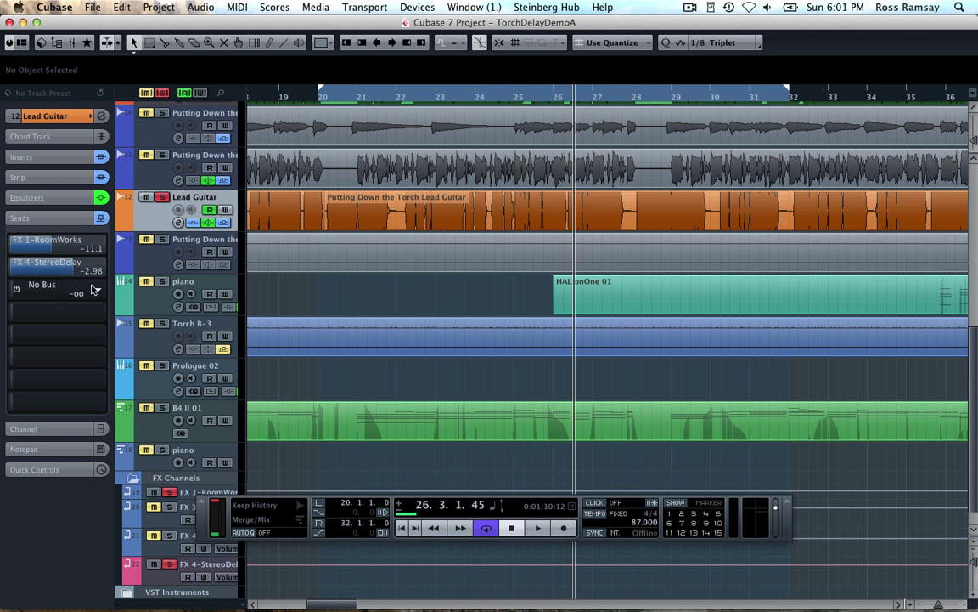
# Step: Route a third Lead Guitar send to the FX 4-StereoDelay side-chain, enabled, pre-fader, at 1.19
pyautogui.click(68, 289)
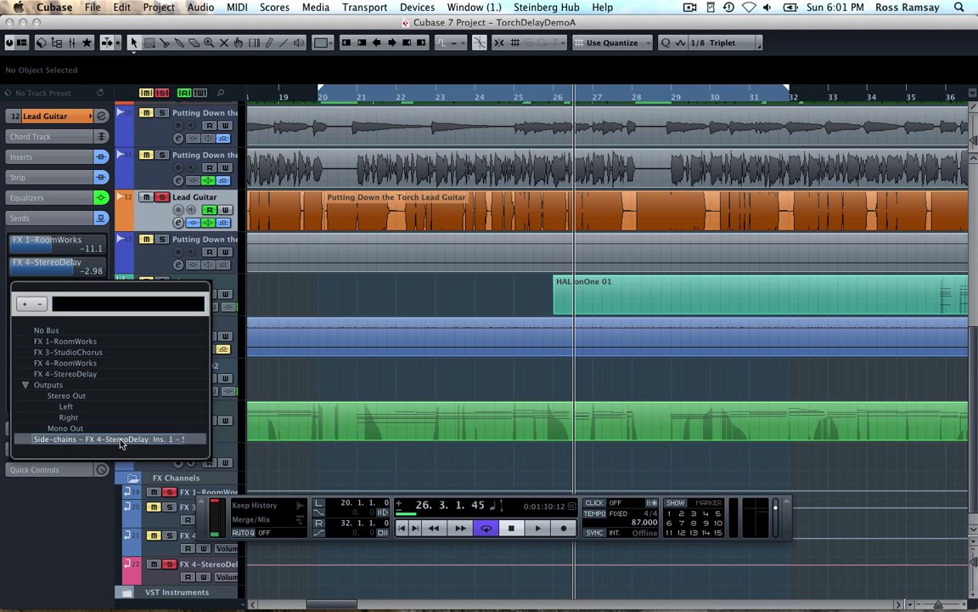
pyautogui.click(122, 439)
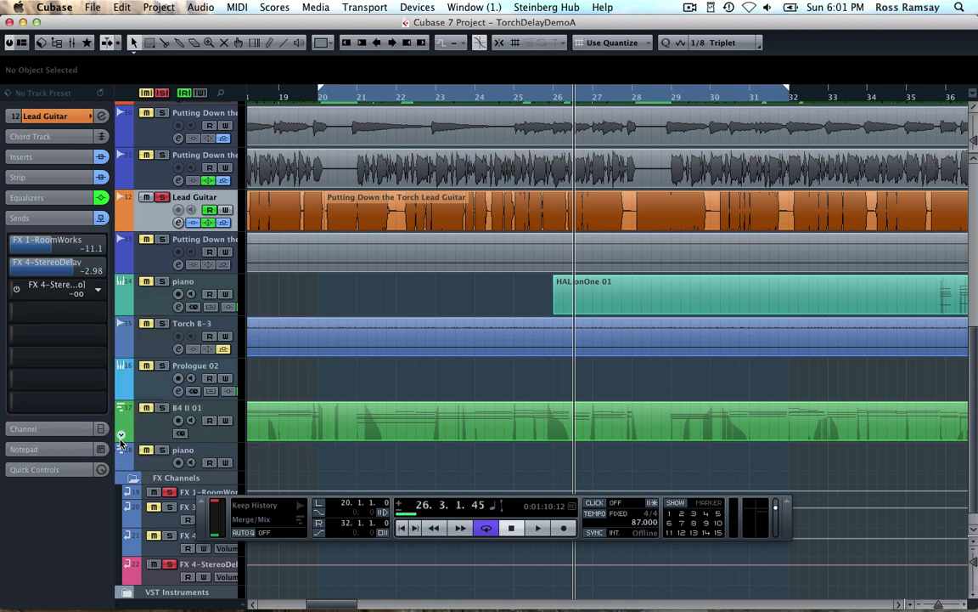
pyautogui.click(17, 291)
pyautogui.moveTo(25, 291); pyautogui.dragTo(91, 297)
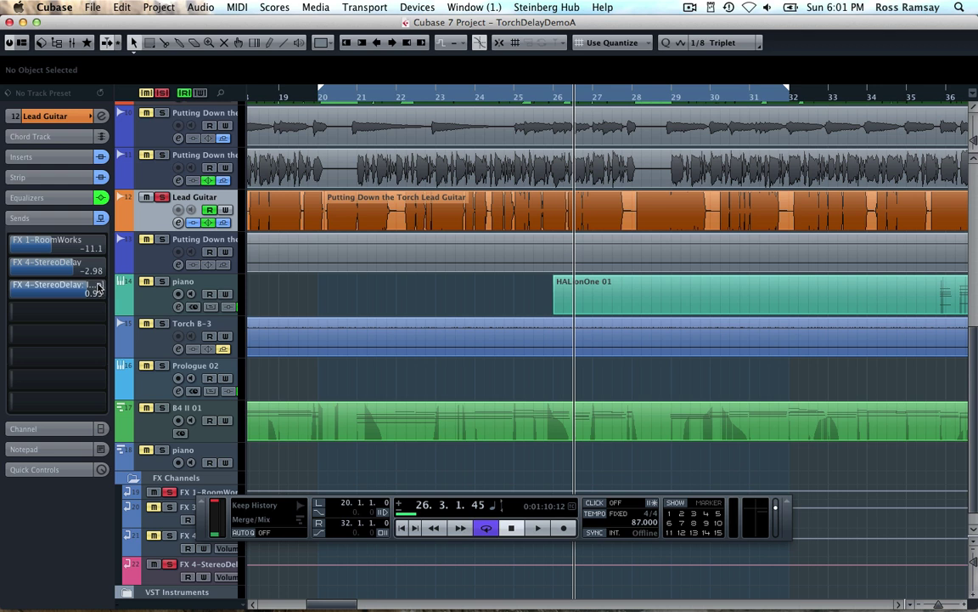
pyautogui.rightClick(98, 286)
pyautogui.click(110, 304)
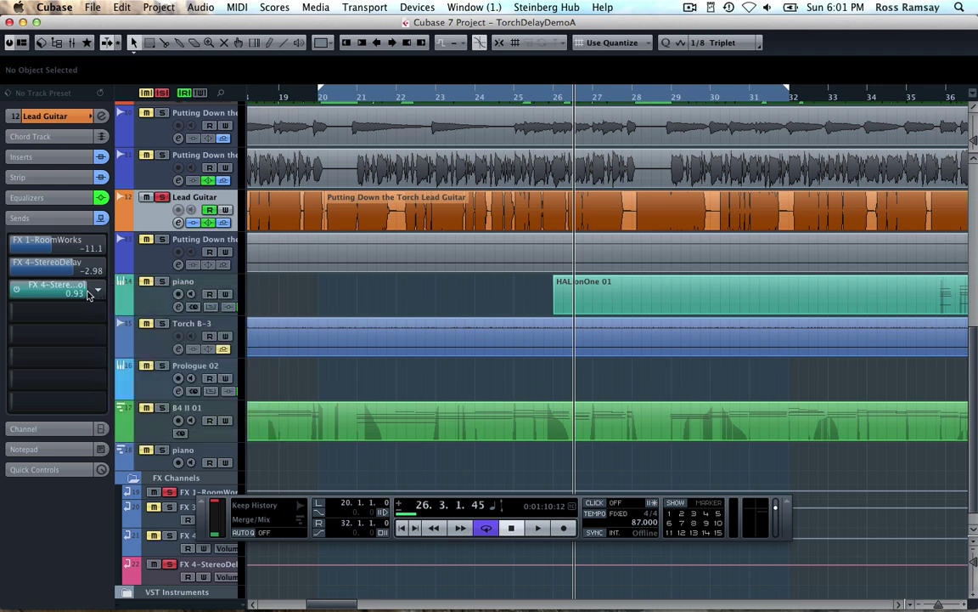
pyautogui.scroll(3, 87, 295)
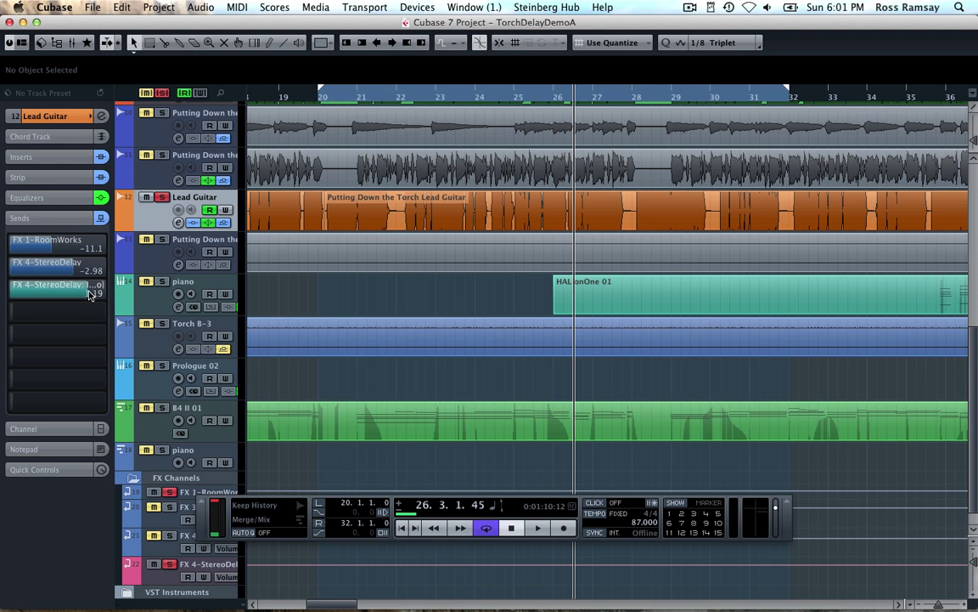
# Step: Unsolo Lead Guitar, replay from bar 20, and lower the FX 4-StereoDelay send to -6.30
pyautogui.click(163, 198)
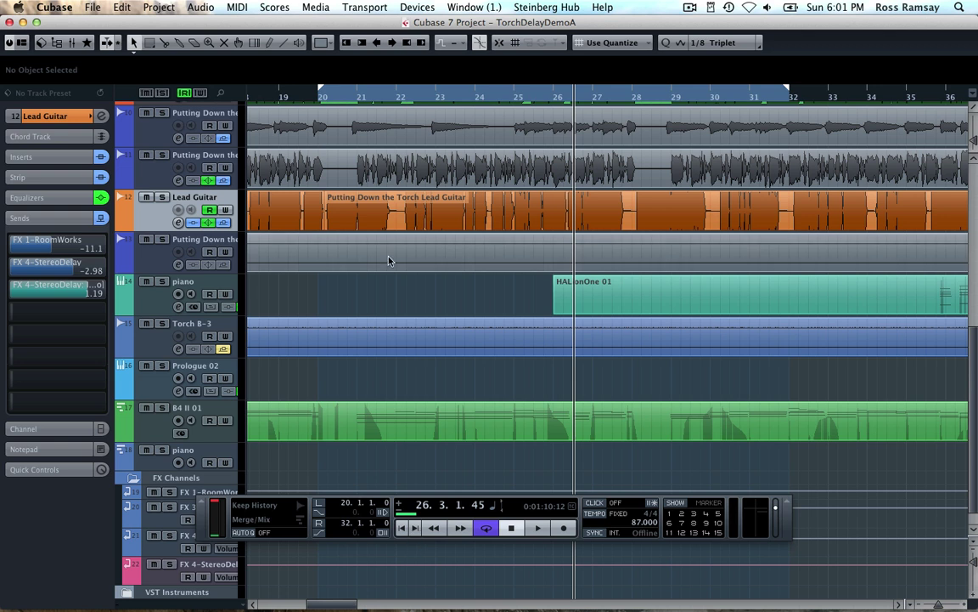
pyautogui.click(321, 100)
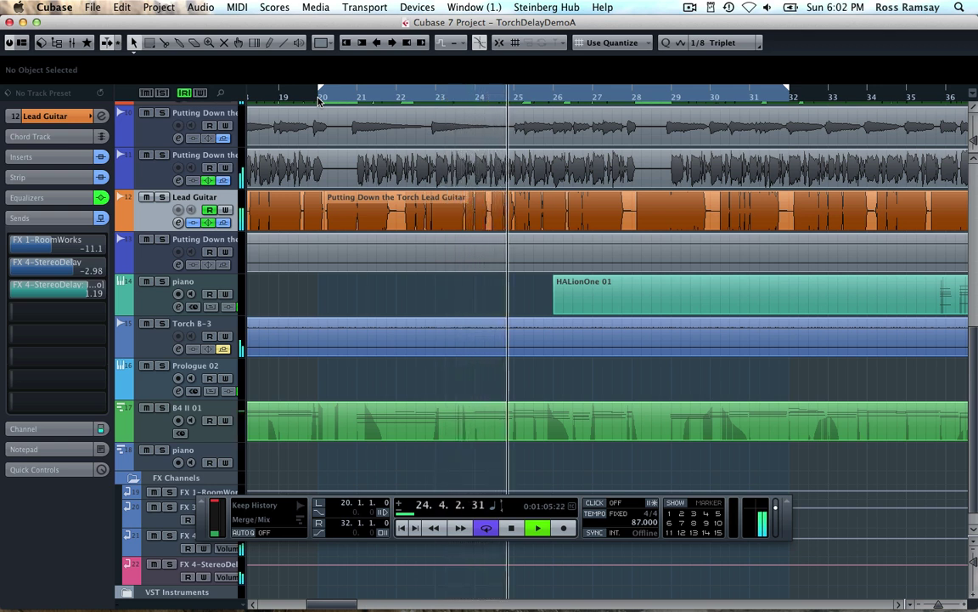
pyautogui.press('space')
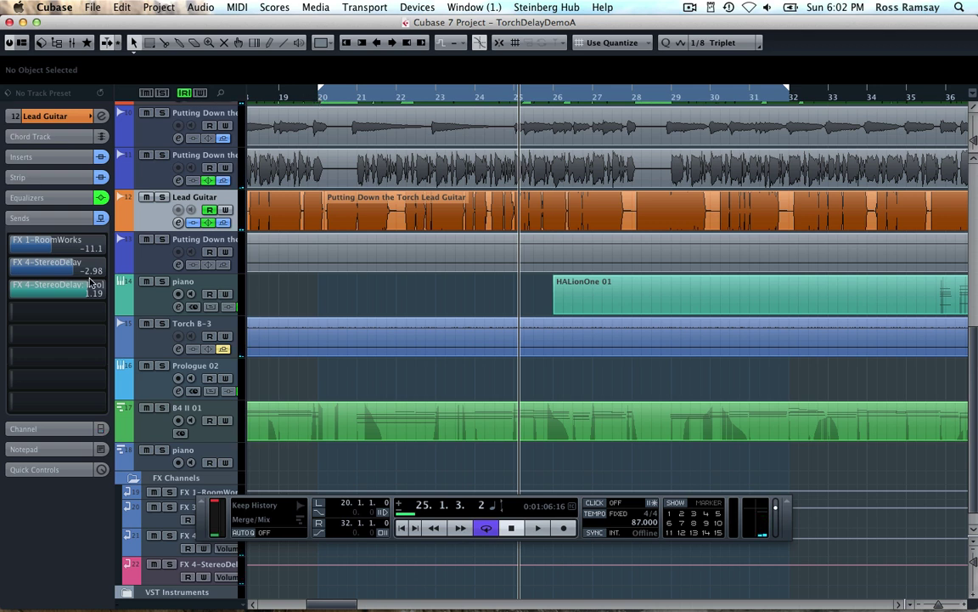
pyautogui.moveTo(56, 265)
pyautogui.moveTo(73, 275); pyautogui.dragTo(62, 273)
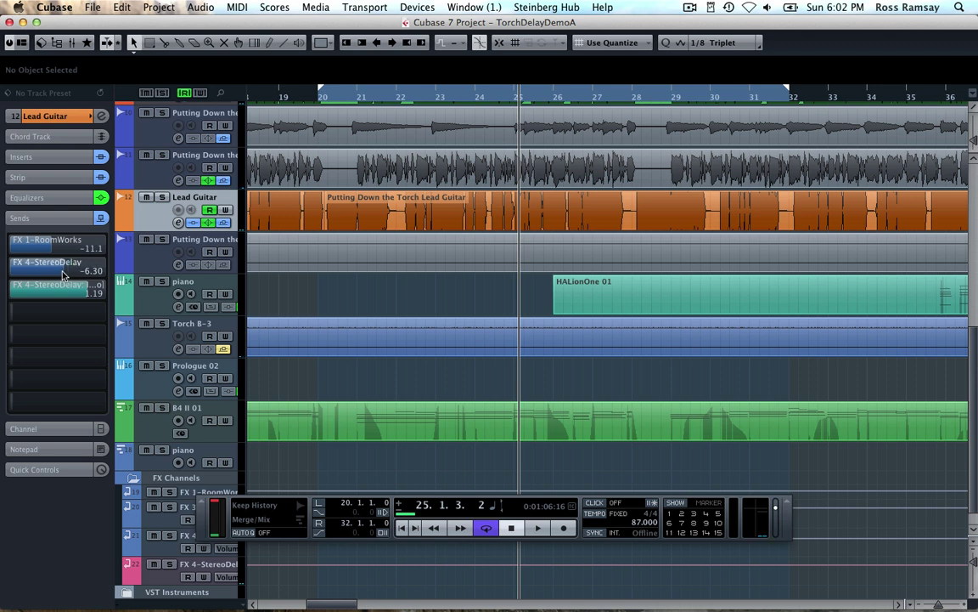